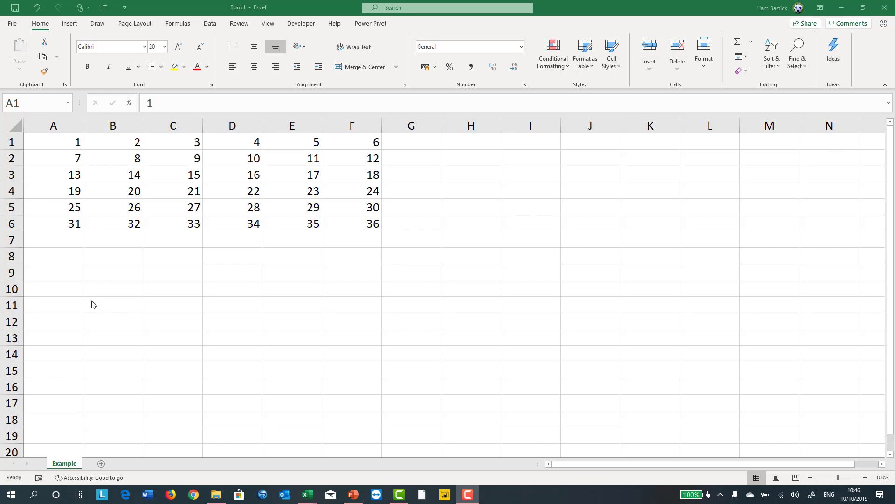
# Enter the relative reference =A1 in cell B9 and fill it across the range B9:G14
pyautogui.hotkey('ctrl', 'v')
pyautogui.click(111, 271)
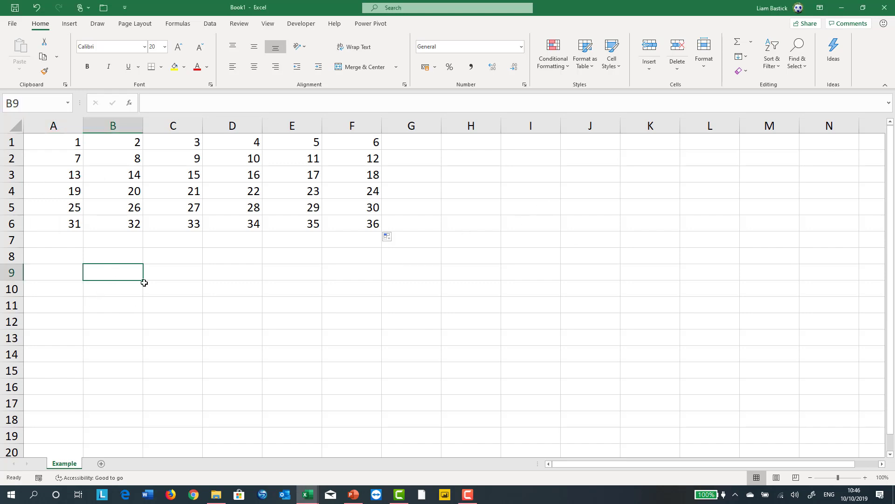
pyautogui.write('=')
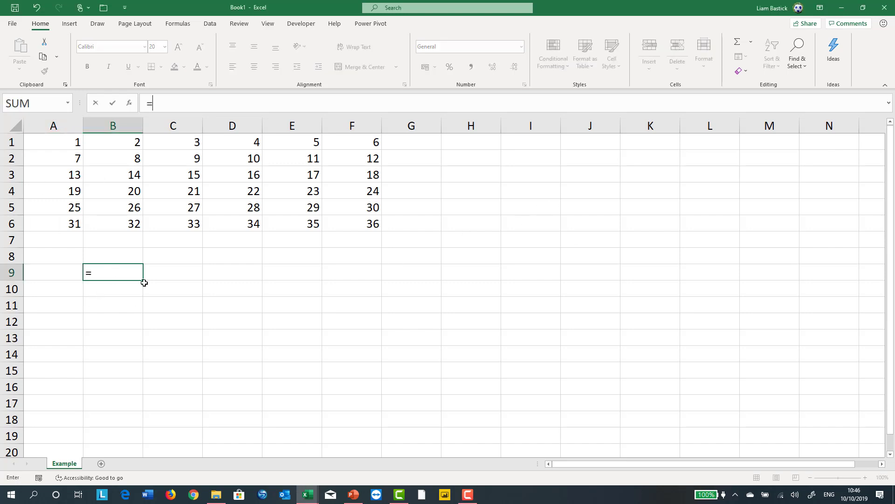
pyautogui.click(70, 145)
pyautogui.press('Return')
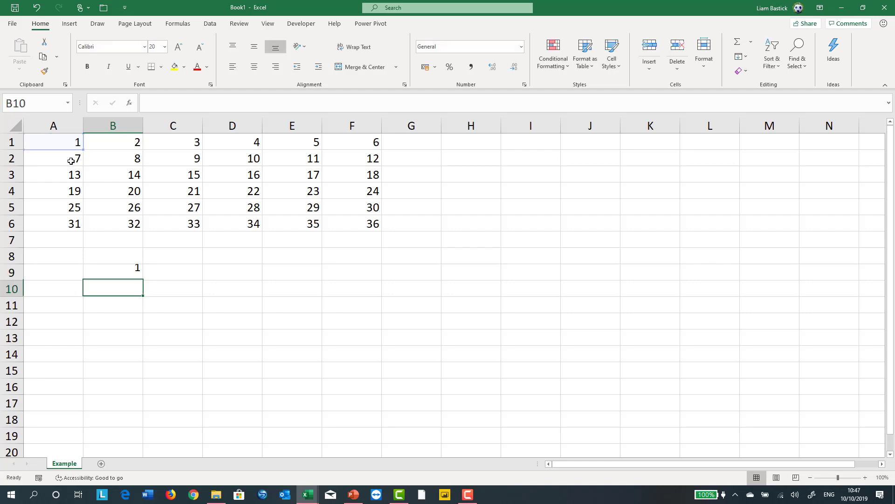
pyautogui.click(127, 271)
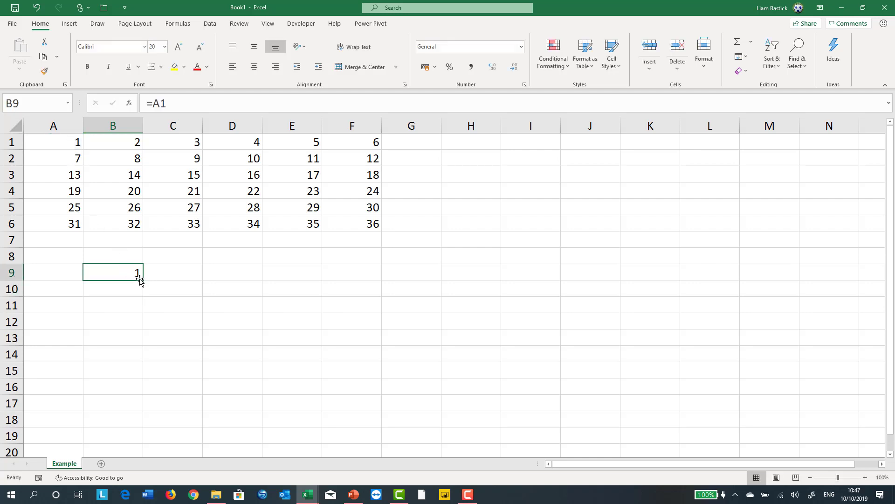
pyautogui.moveTo(142, 280); pyautogui.dragTo(432, 341)
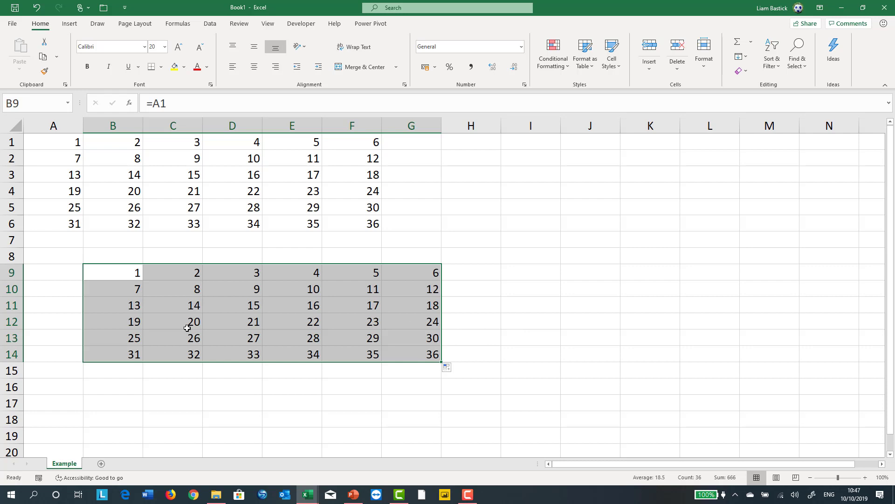
# Compare the relative references in B9, C9 and B10 with their source cells A1, B1 and A2
pyautogui.click(130, 273)
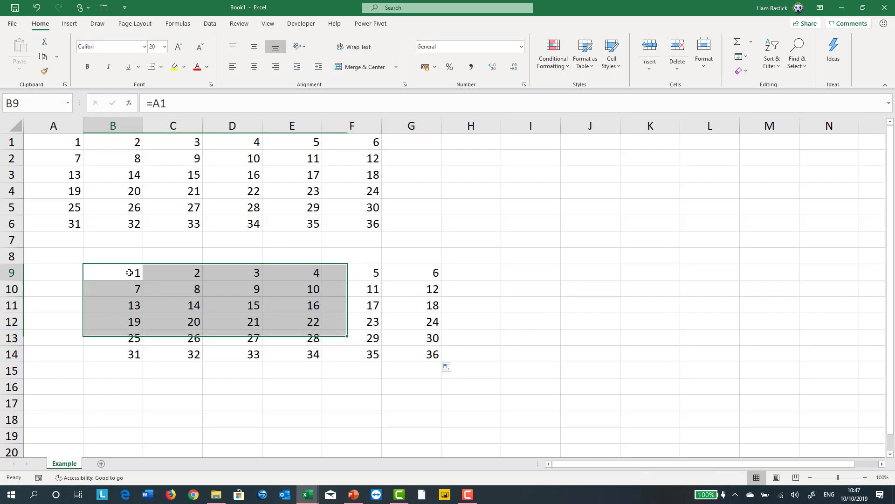
pyautogui.click(65, 143)
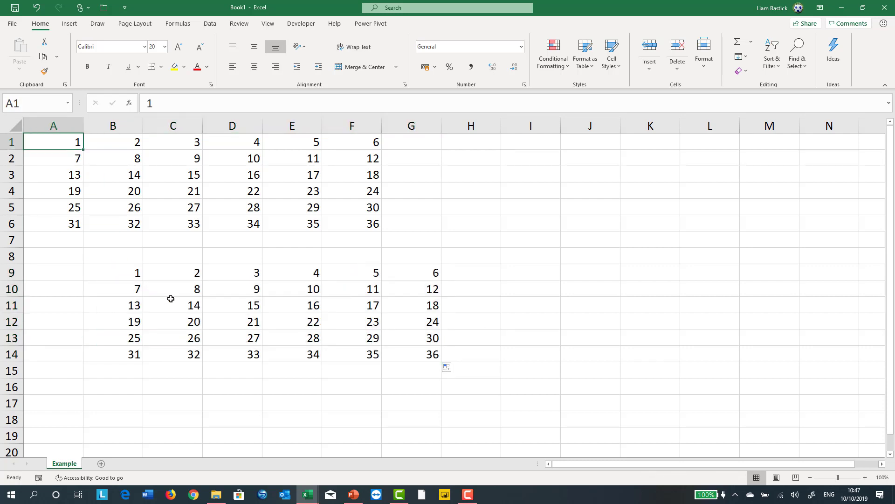
pyautogui.click(175, 273)
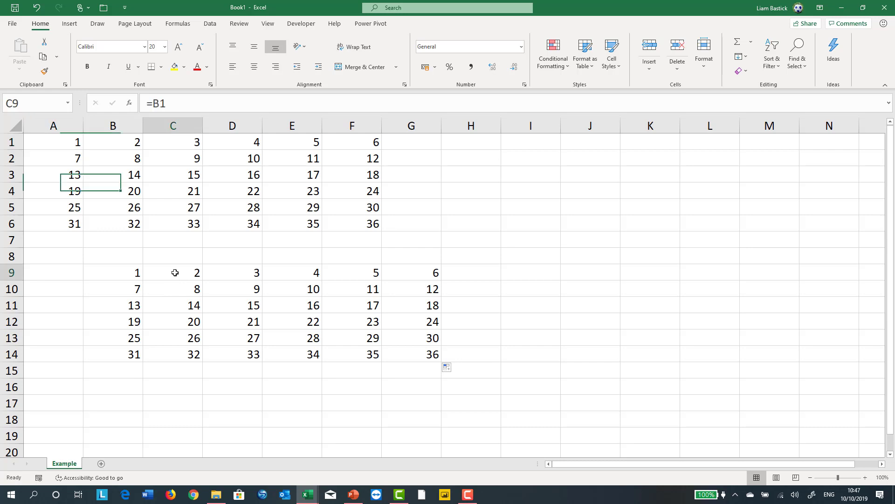
pyautogui.click(122, 143)
pyautogui.click(125, 290)
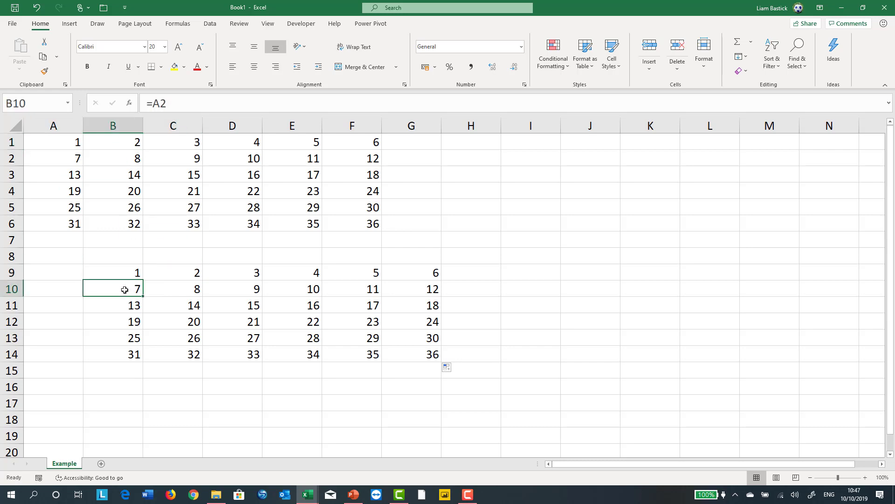
pyautogui.click(74, 162)
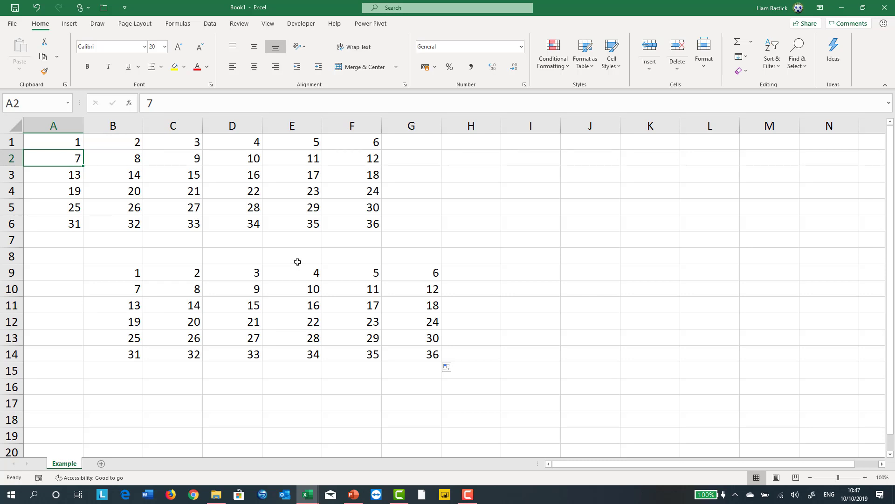
# Change the reference in B9 to the fully absolute =$A$1 and fill it across B9:G14
pyautogui.click(111, 276)
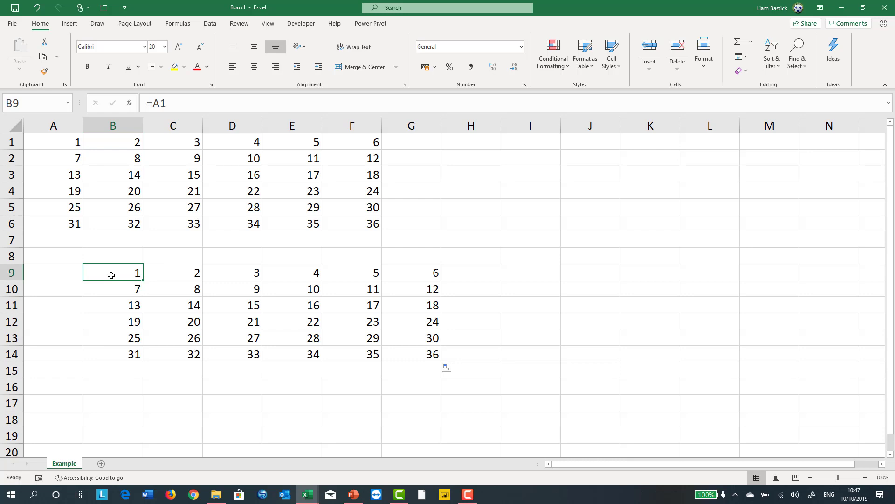
pyautogui.click(193, 100)
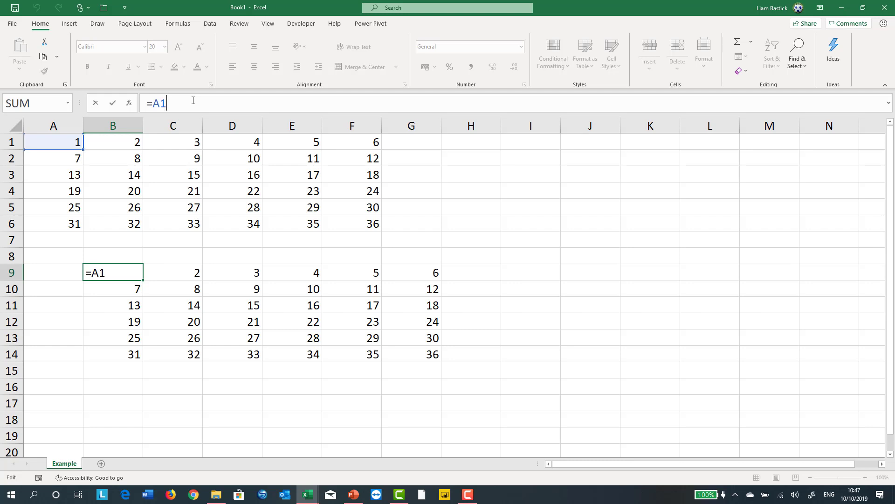
pyautogui.press('F4')
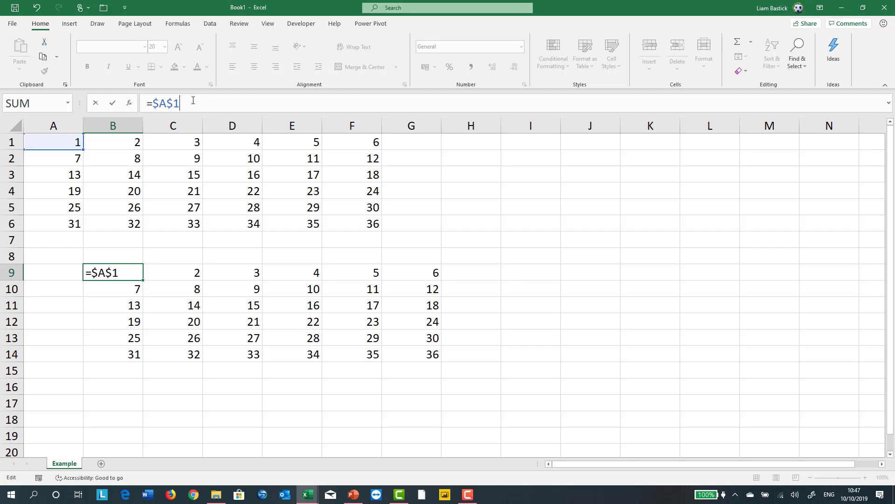
pyautogui.press('Return')
pyautogui.click(135, 275)
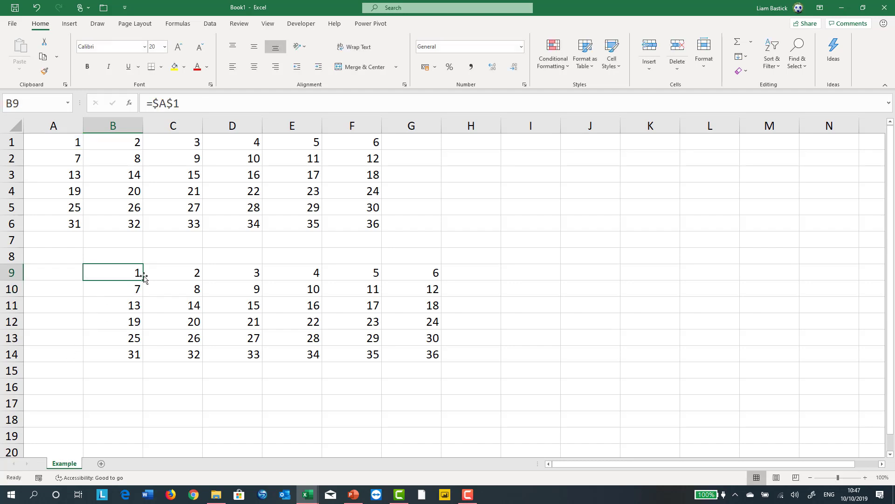
pyautogui.moveTo(143, 280); pyautogui.dragTo(432, 318)
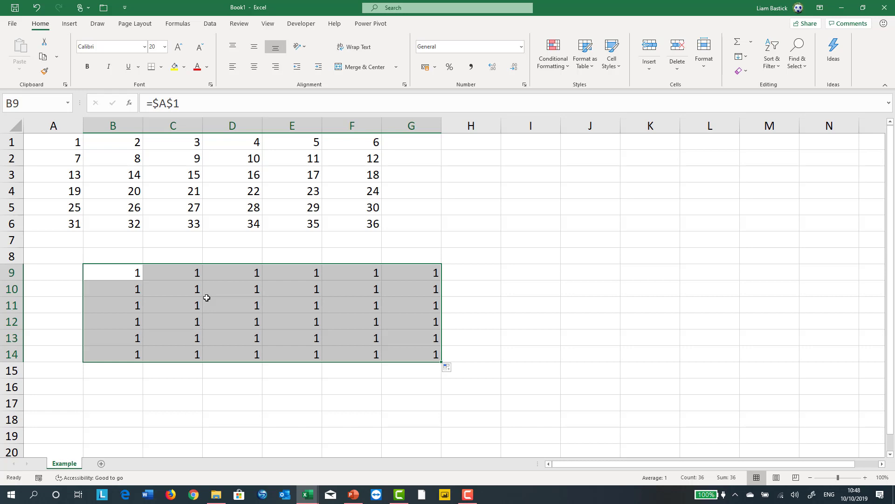
# Change B9 to the row-locked reference =A$1 and fill it across to G9 and down to row 14
pyautogui.click(132, 269)
pyautogui.click(183, 99)
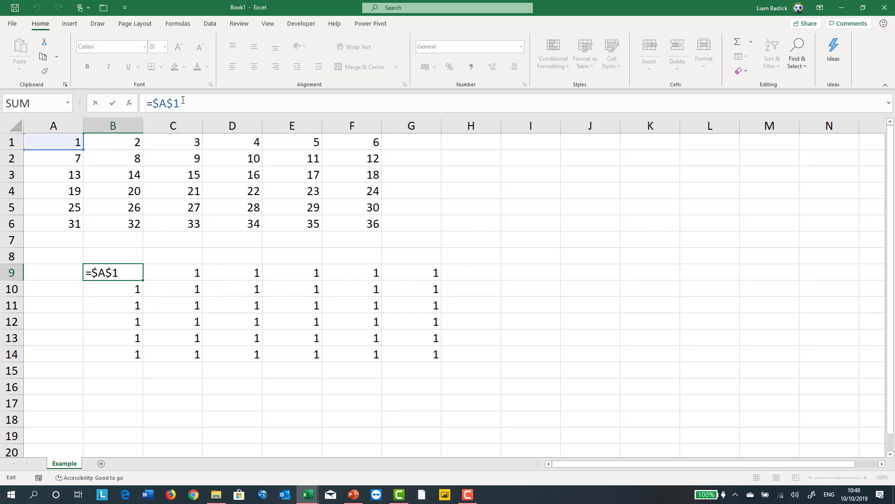
pyautogui.press('F4')
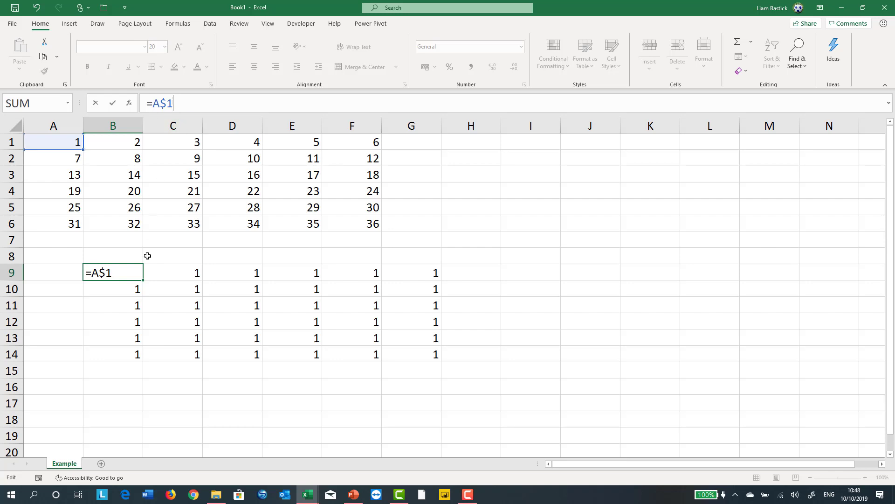
pyautogui.hotkey('ctrl', 'Return')
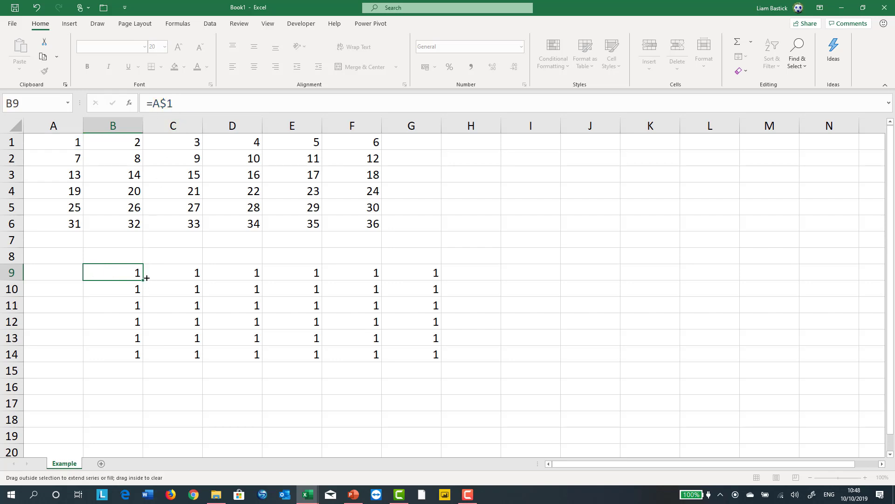
pyautogui.moveTo(143, 278); pyautogui.dragTo(431, 278)
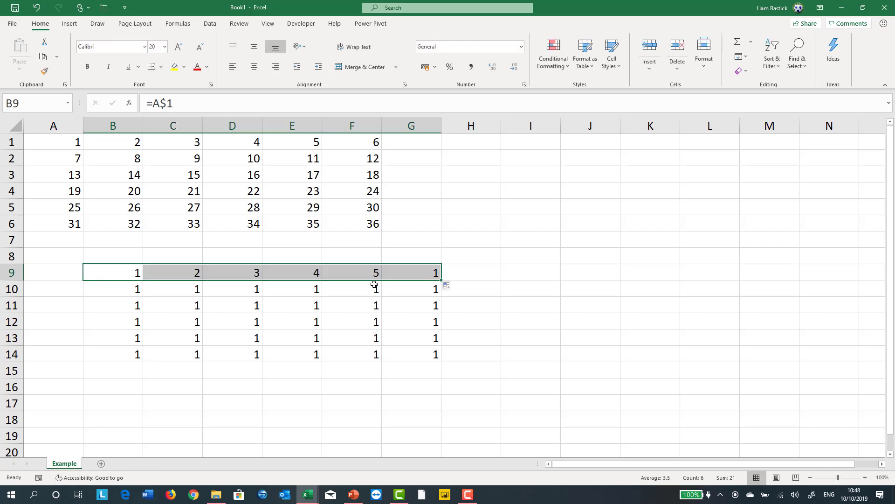
pyautogui.doubleClick(442, 278)
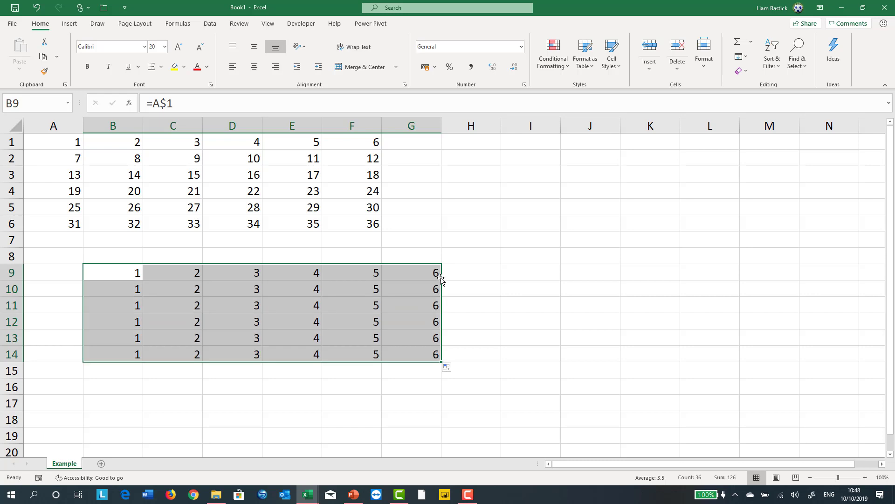
# Change B9 to the column-locked reference =$A1 and fill it down to row 14 and across to column G
pyautogui.click(236, 103)
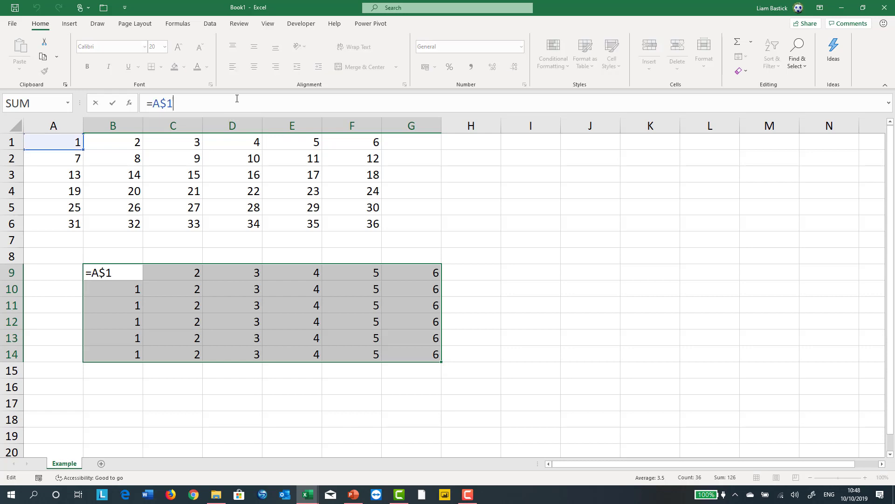
pyautogui.press('F4')
pyautogui.press('Return')
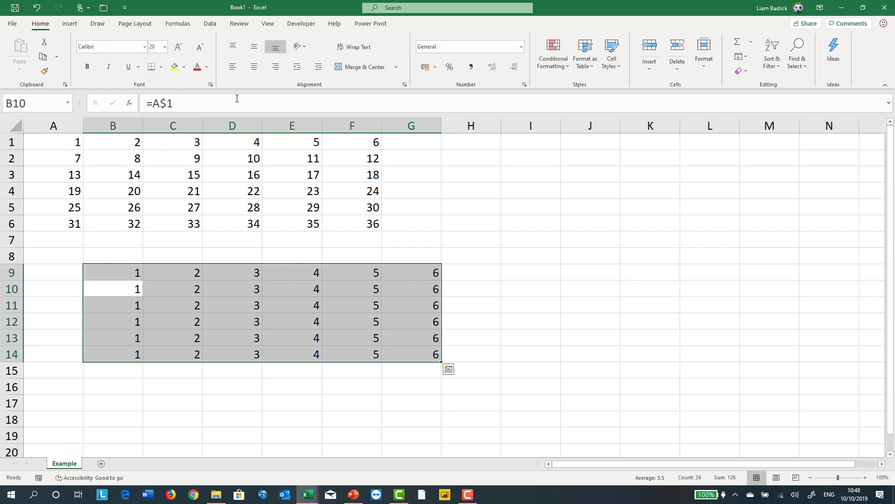
pyautogui.click(139, 275)
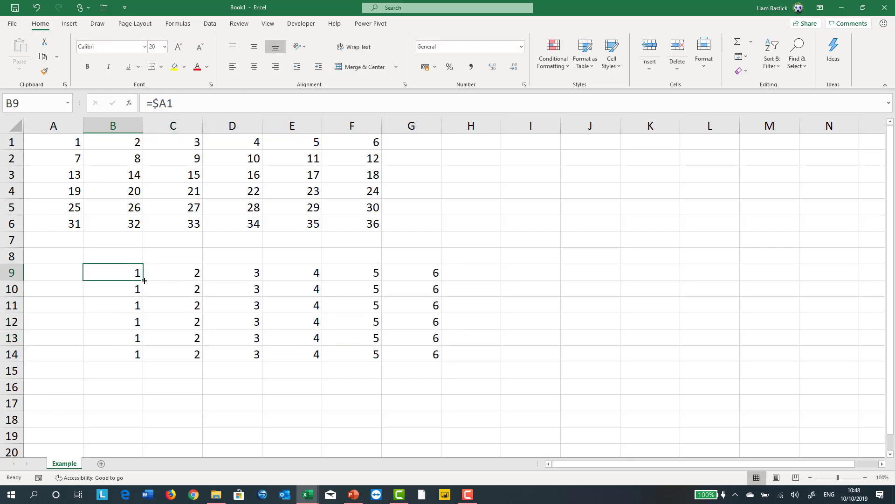
pyautogui.doubleClick(144, 279)
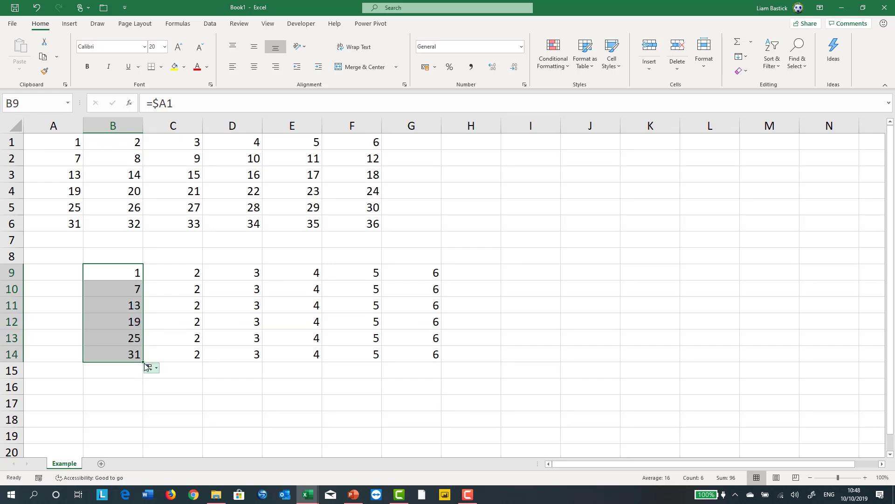
pyautogui.moveTo(142, 362); pyautogui.dragTo(418, 344)
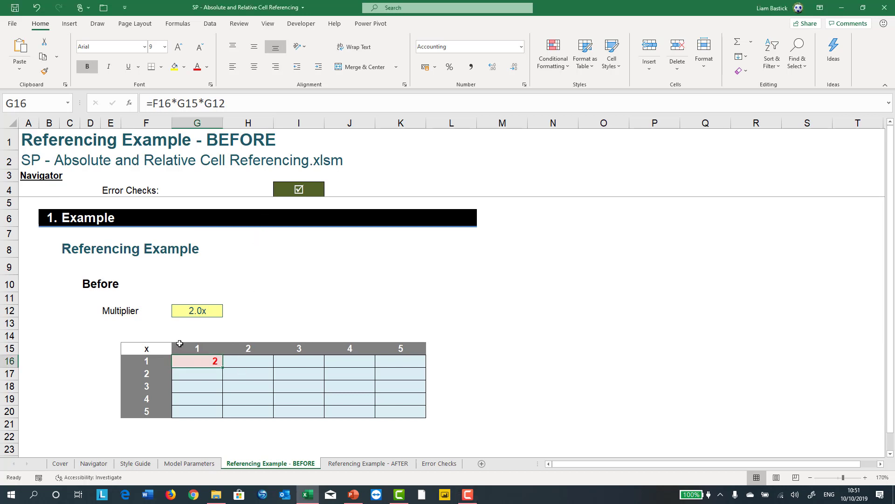
# Examine the multiplication grid's row and column headings, the multiplier in G12 and the formula in G16 on the Referencing Example - BEFORE sheet
pyautogui.moveTo(176, 346); pyautogui.dragTo(407, 348)
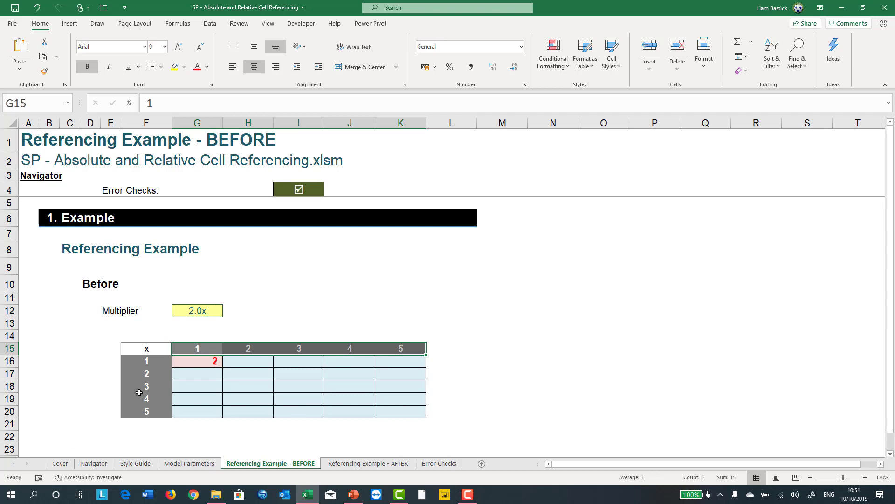
pyautogui.moveTo(156, 365); pyautogui.dragTo(156, 412)
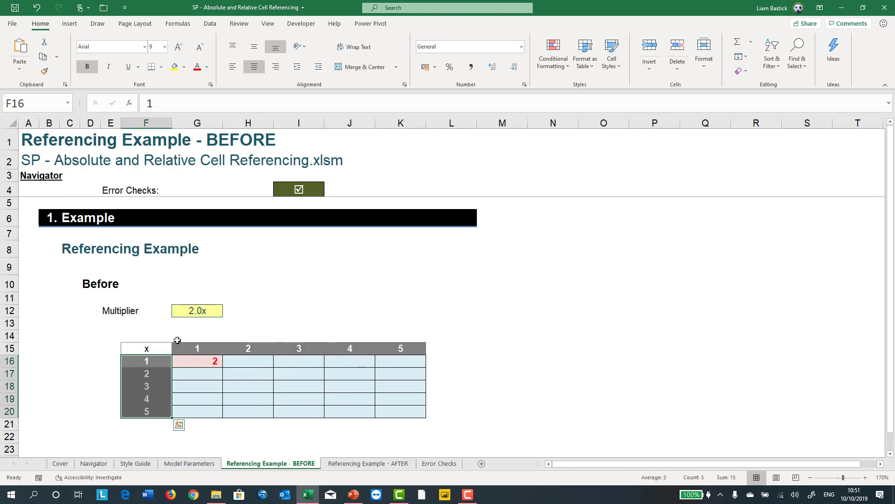
pyautogui.click(186, 309)
pyautogui.click(205, 363)
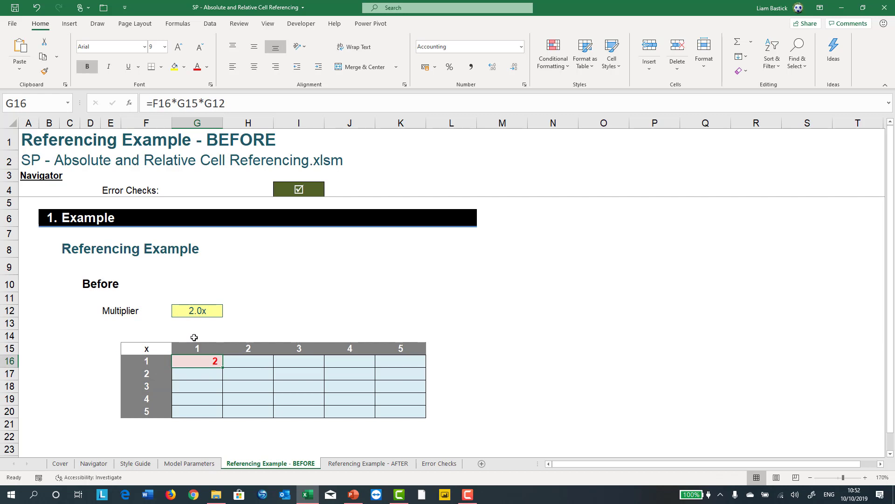
pyautogui.click(294, 371)
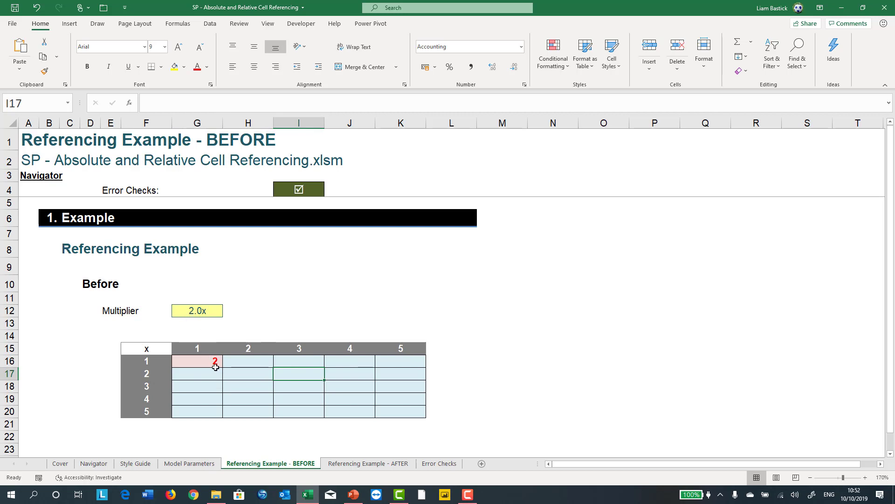
pyautogui.click(214, 363)
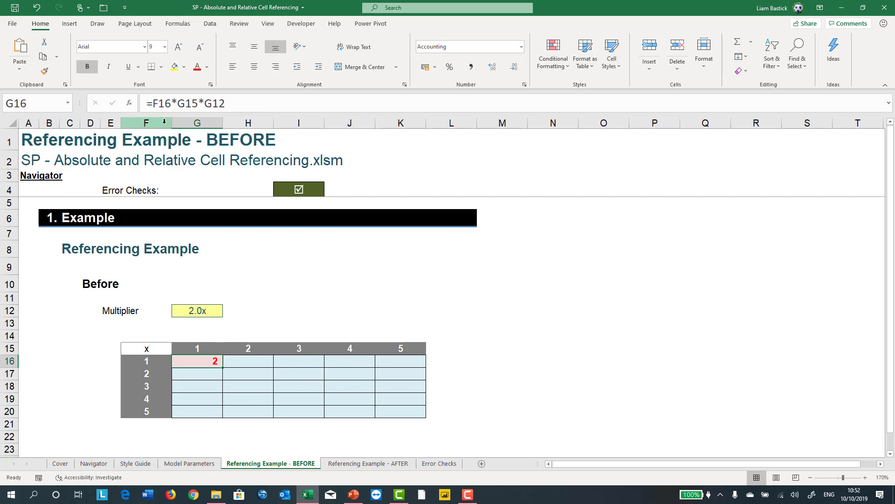
# Cycle all references in G16's formula together through the absolute and mixed forms and back to relative
pyautogui.press('F2')
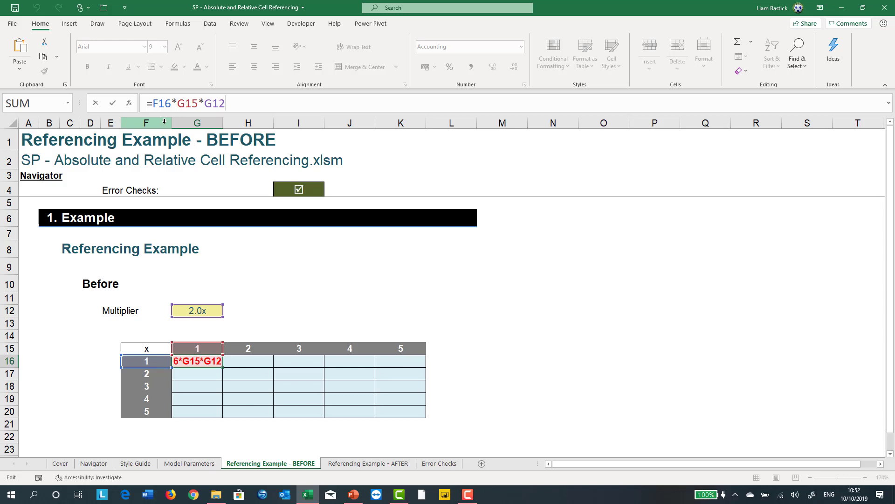
pyautogui.moveTo(234, 105); pyautogui.dragTo(123, 122)
pyautogui.press('F4')
pyautogui.press('F4')
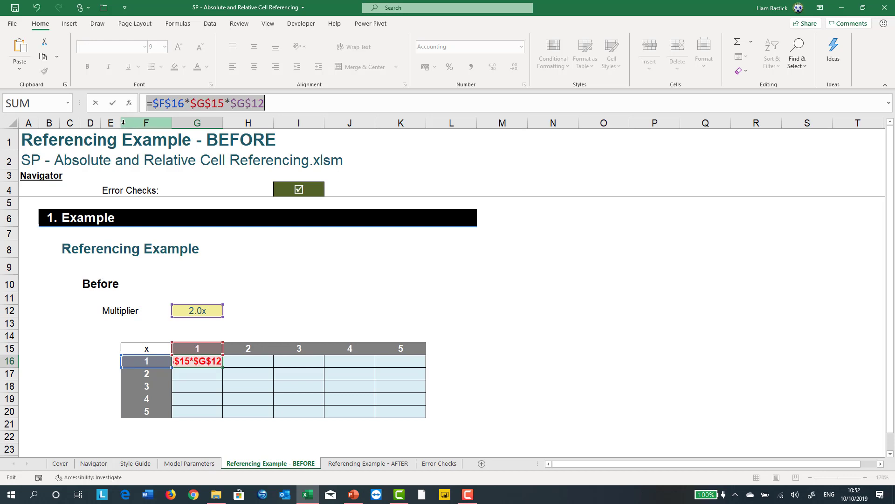
pyautogui.press('F4')
pyautogui.press('F4')
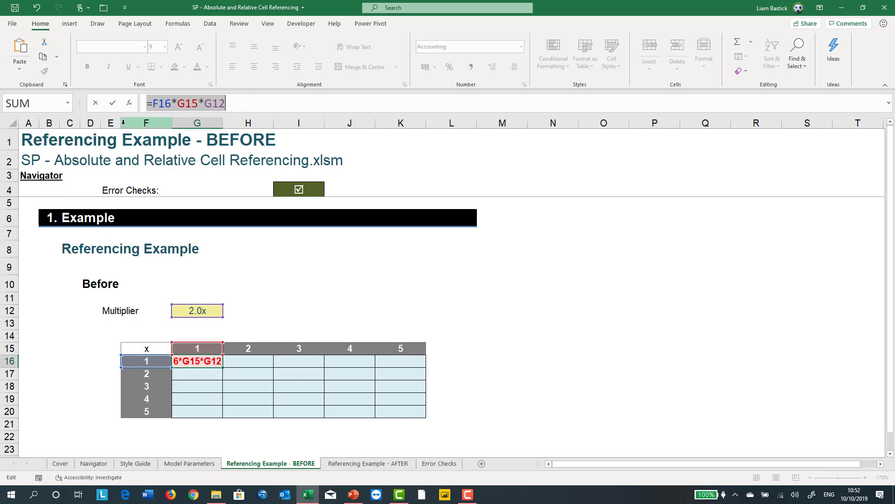
# Lock only the column of the row-heading reference F16 in G16's formula, making it $F16
pyautogui.click(169, 105)
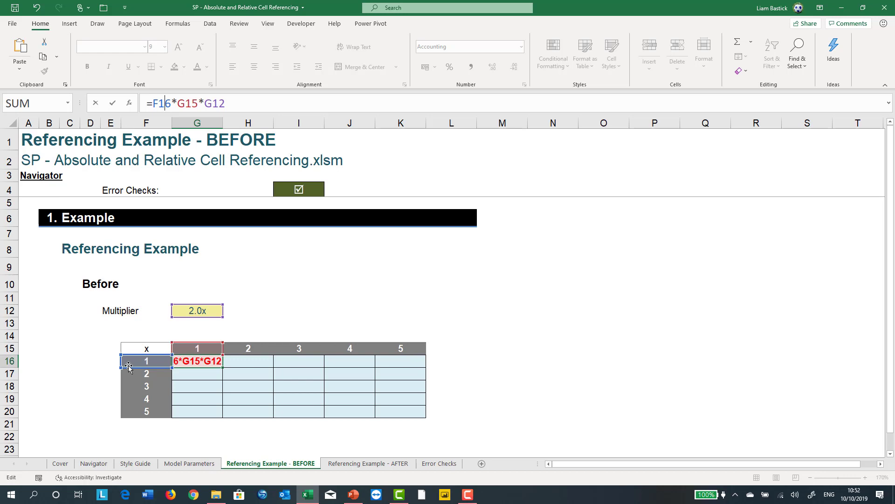
pyautogui.press('F4')
pyautogui.press('F4')
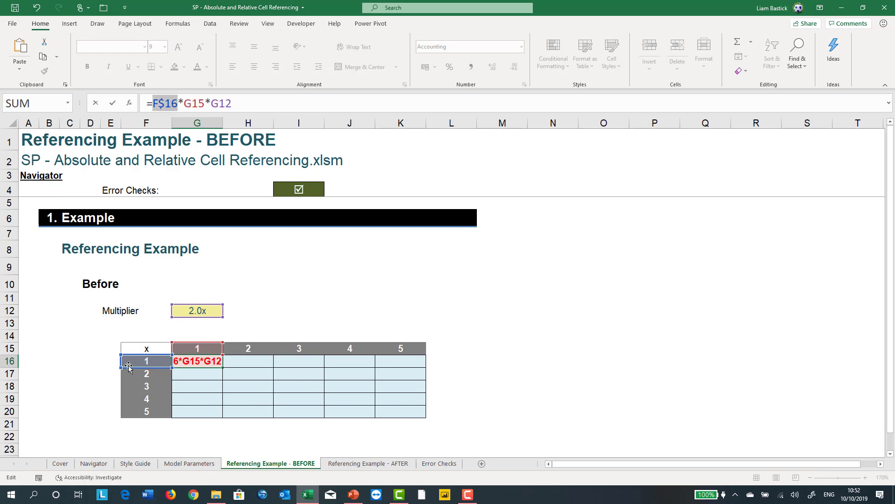
pyautogui.press('F4')
# Lock the row of G15 and make G12 fully absolute so that G16's formula reads =$F16*G$15*$G$12
pyautogui.click(195, 103)
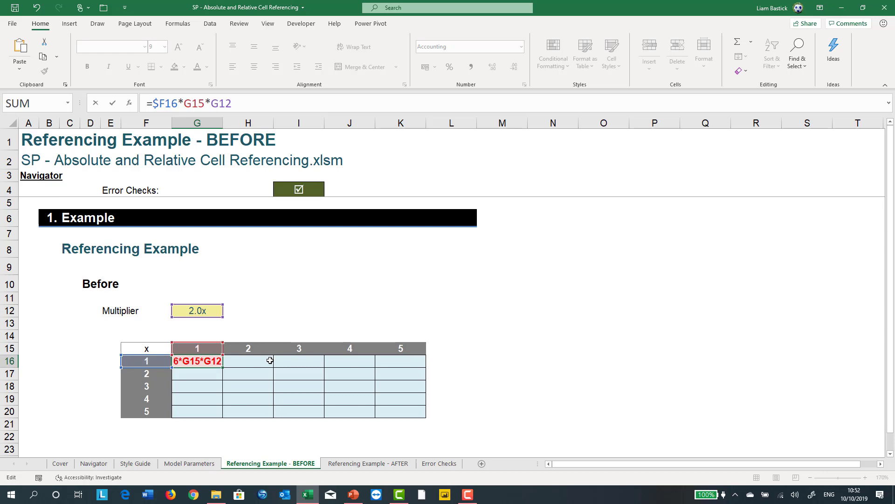
pyautogui.press('F4')
pyautogui.press('F4')
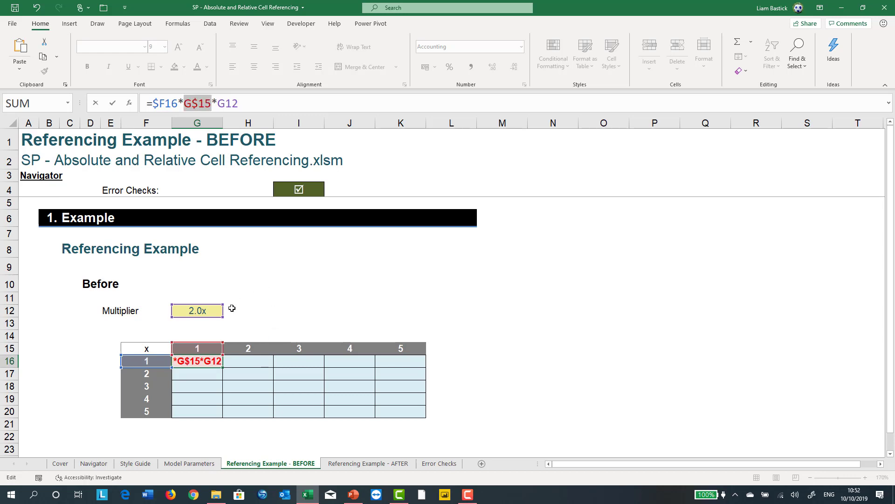
pyautogui.click(233, 103)
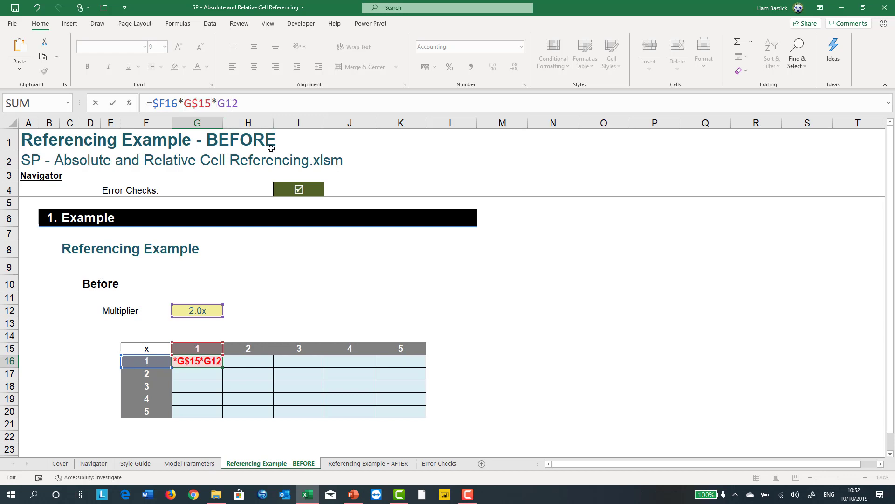
pyautogui.press('F4')
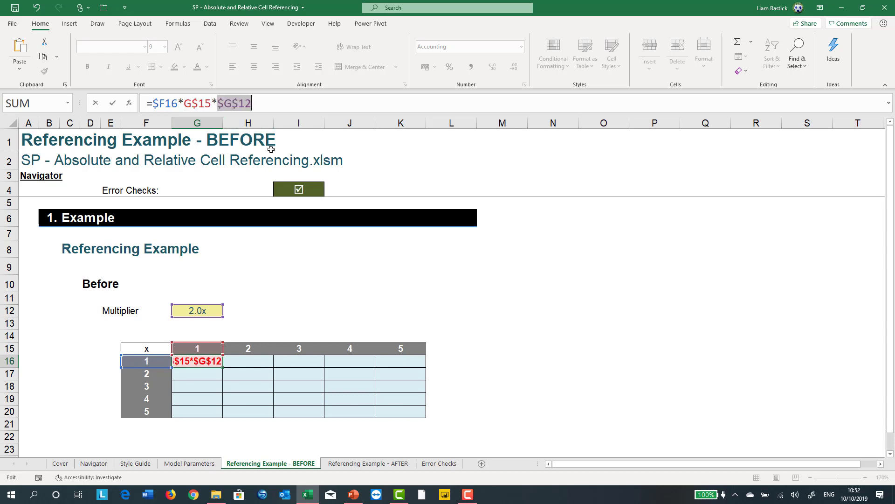
pyautogui.press('Return')
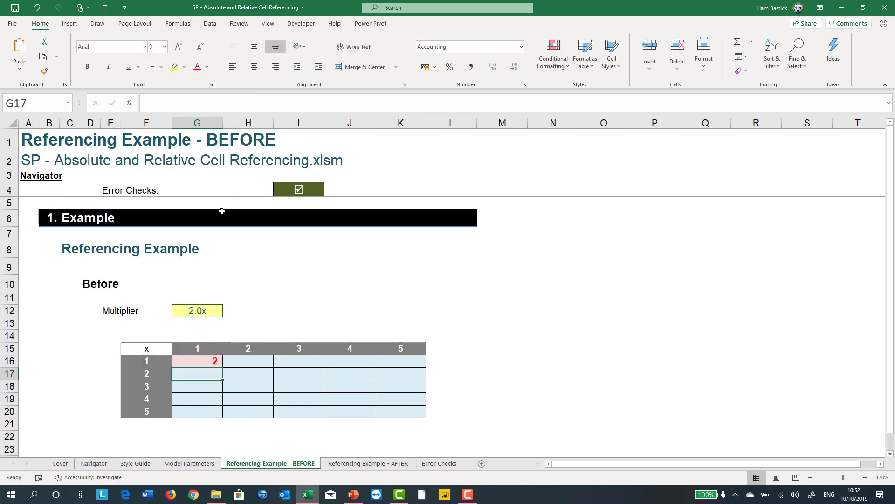
# Fill the anchored formula from G16 across to column K and down to row 20
pyautogui.click(198, 363)
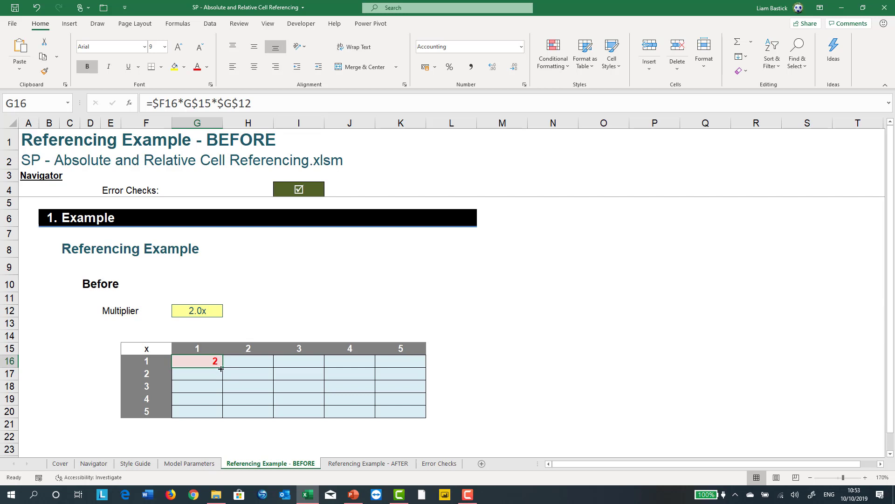
pyautogui.moveTo(223, 367); pyautogui.dragTo(430, 418)
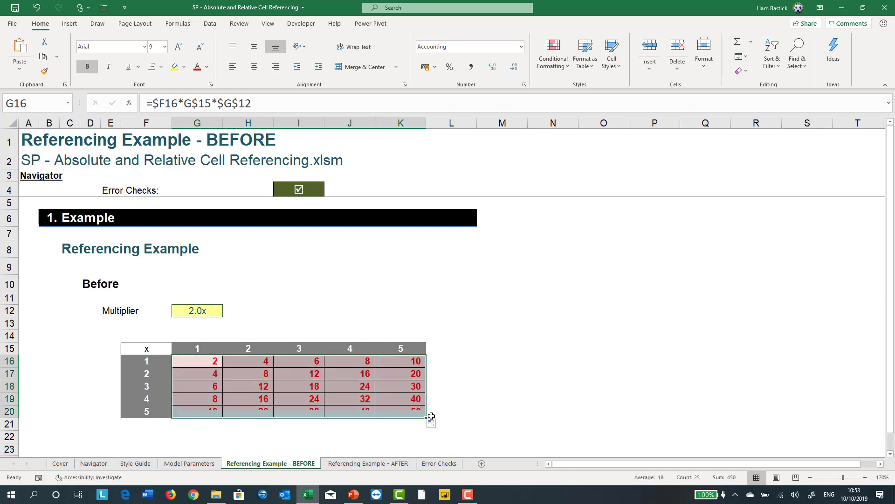